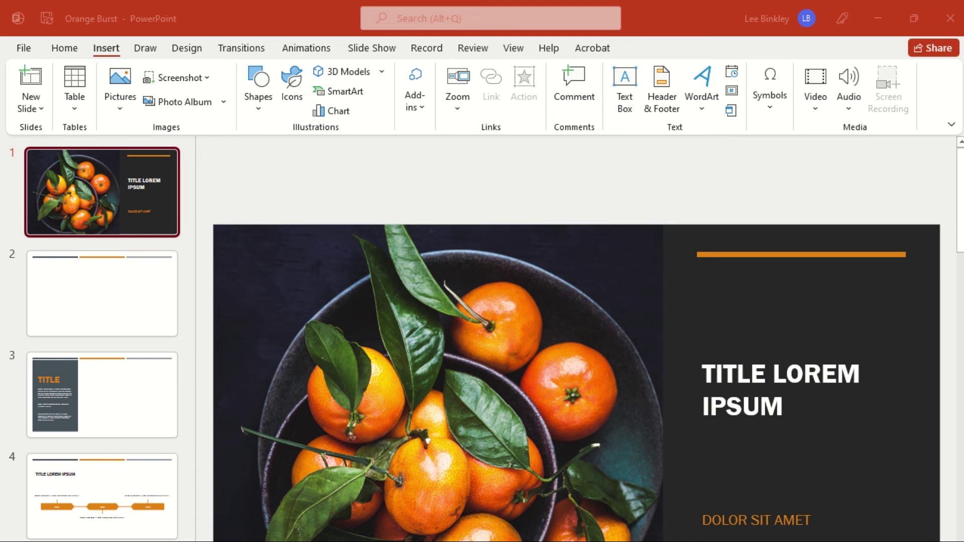
# Select the empty slide 2 and open the Insert Pictures source list
pyautogui.click(134, 293)
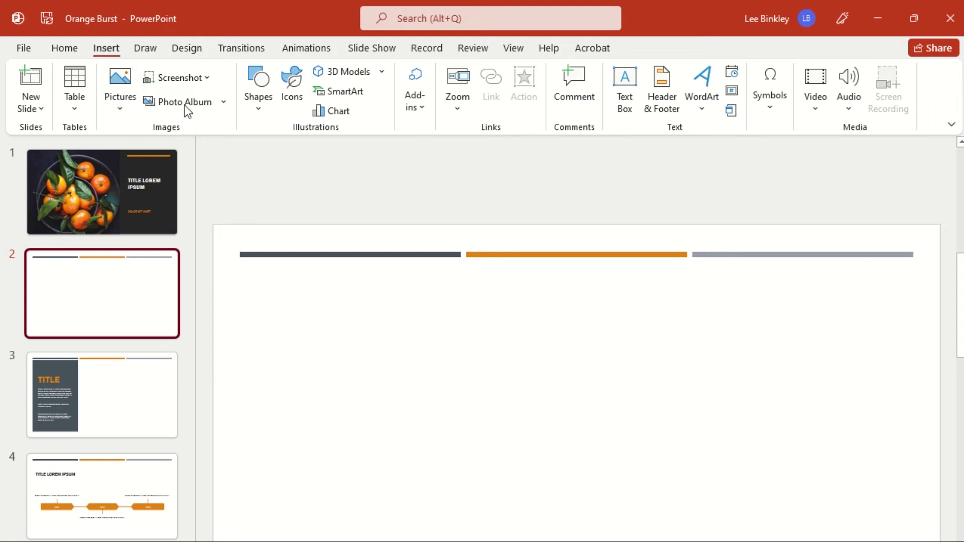
pyautogui.click(122, 107)
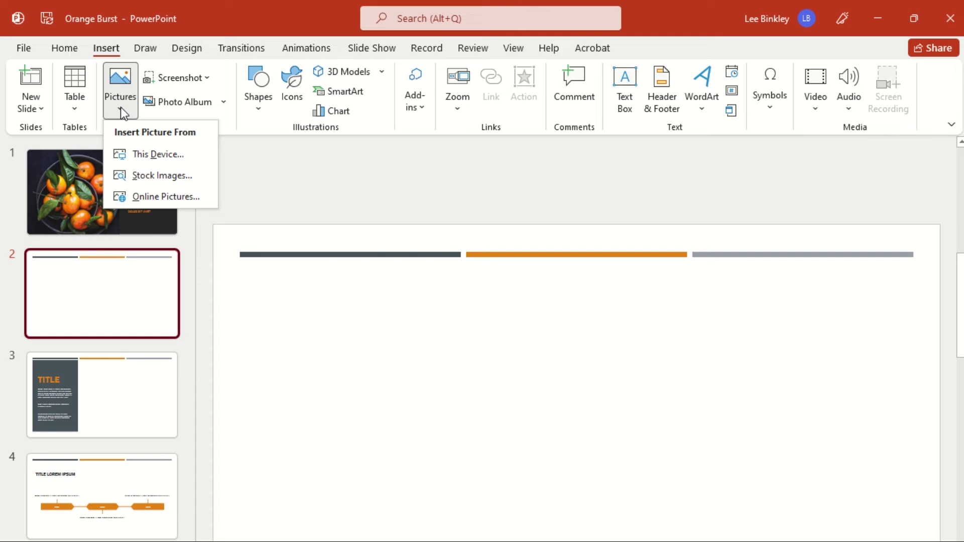
# Insert the floppy-disk image from This Device's Camera Roll onto slide 2
pyautogui.click(158, 152)
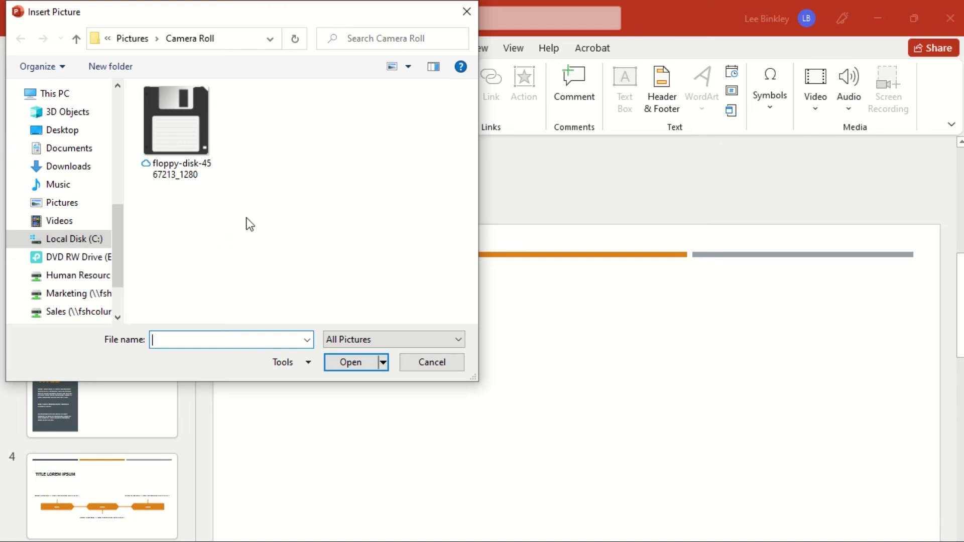
pyautogui.click(172, 119)
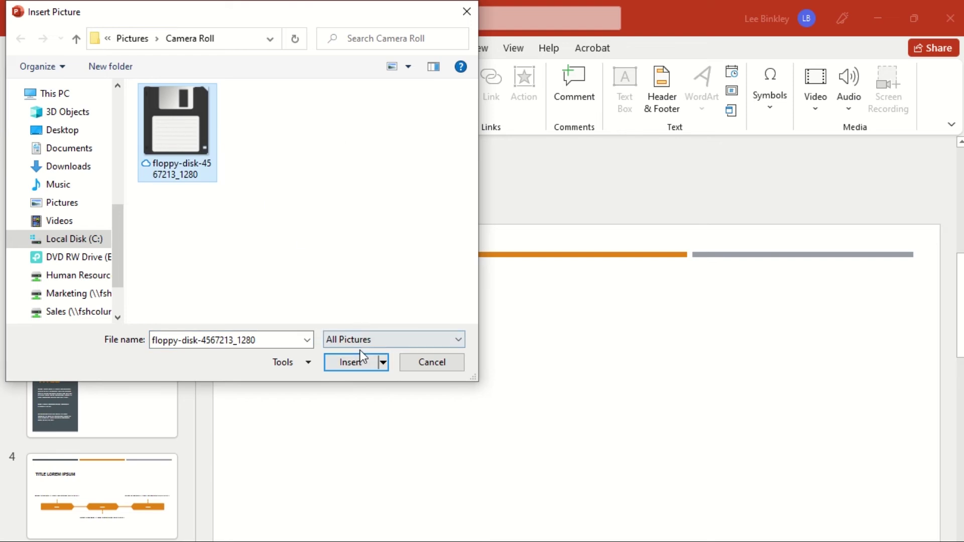
pyautogui.click(361, 362)
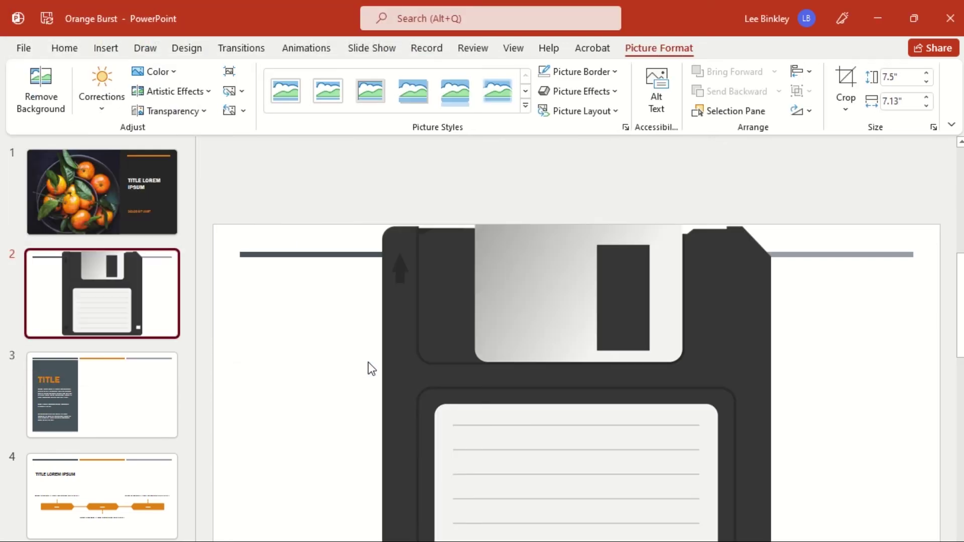
# Resize the floppy picture to about 3.74" x 3.55" and position it below the header bars
pyautogui.moveTo(489, 480); pyautogui.dragTo(484, 396)
pyautogui.scroll(2, 419, 473)
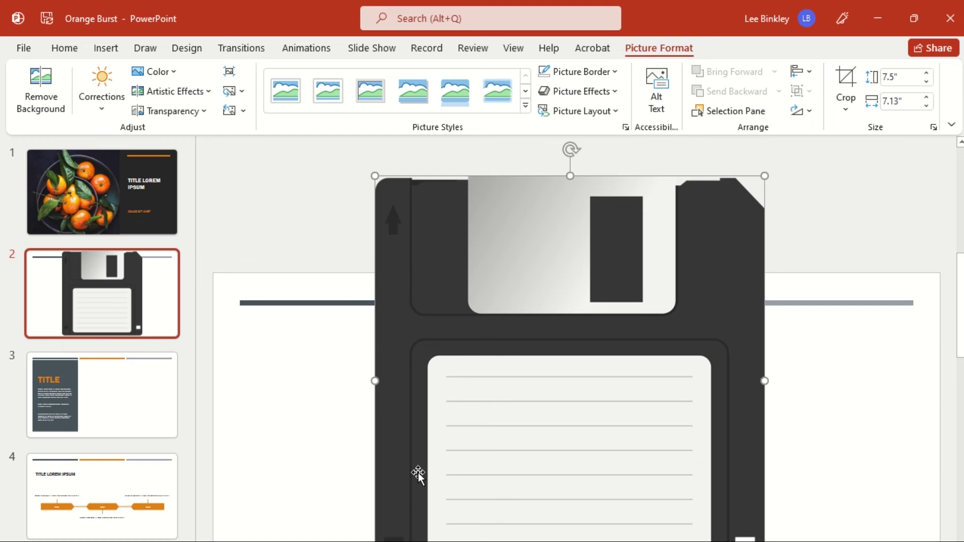
pyautogui.moveTo(374, 539); pyautogui.dragTo(570, 380)
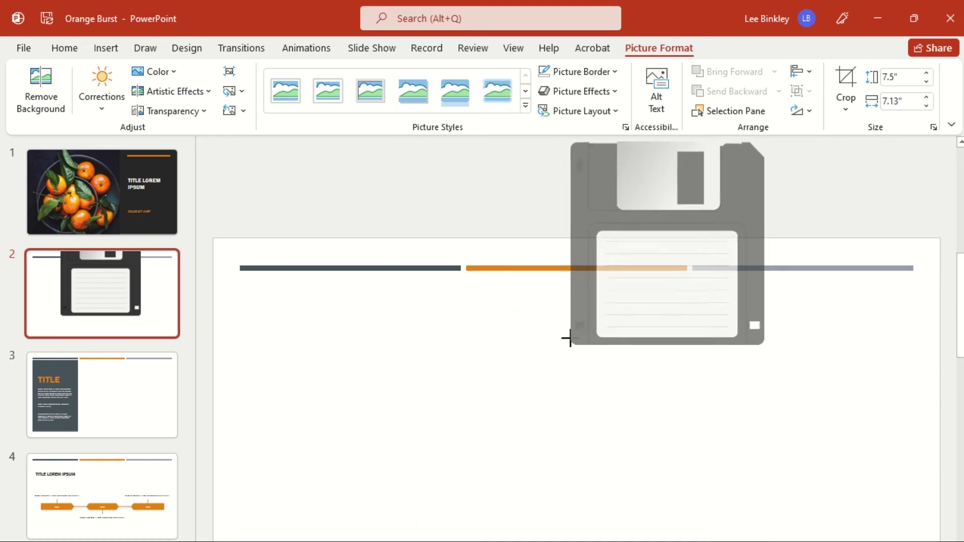
pyautogui.scroll(-1, 637, 292)
pyautogui.moveTo(638, 292); pyautogui.dragTo(510, 406)
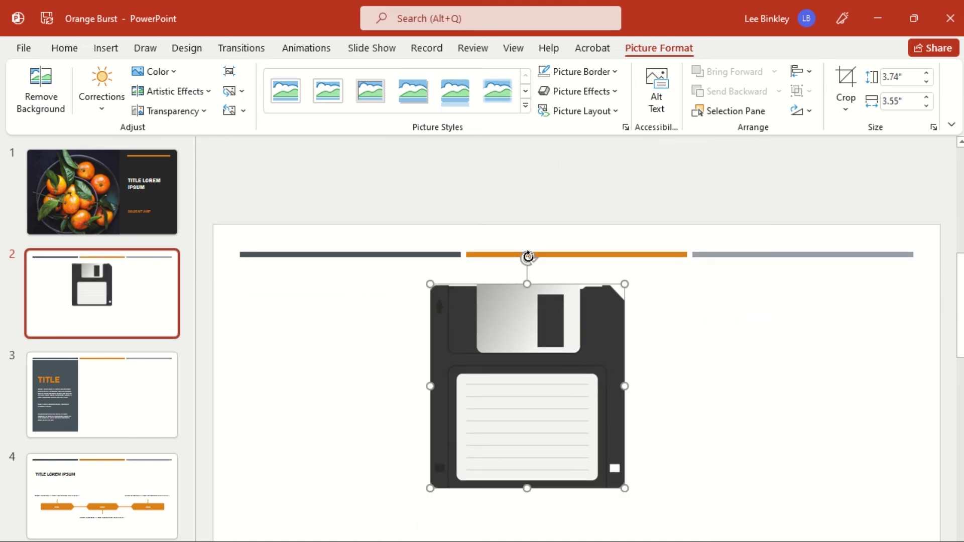
pyautogui.moveTo(527, 257)
pyautogui.mouseDown()
pyautogui.moveTo(579, 274)
pyautogui.moveTo(525, 250)
pyautogui.mouseUp()
pyautogui.rightClick(526, 323)
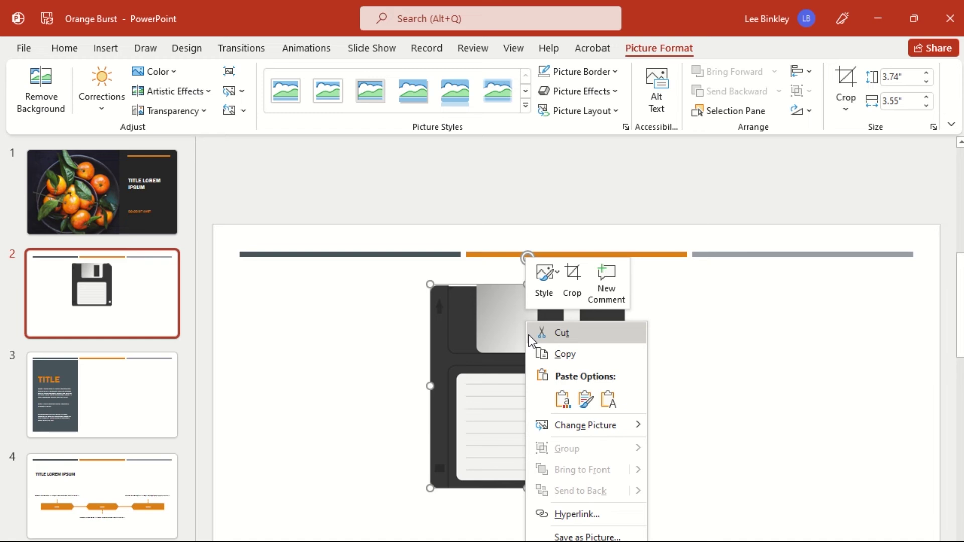
pyautogui.click(582, 541)
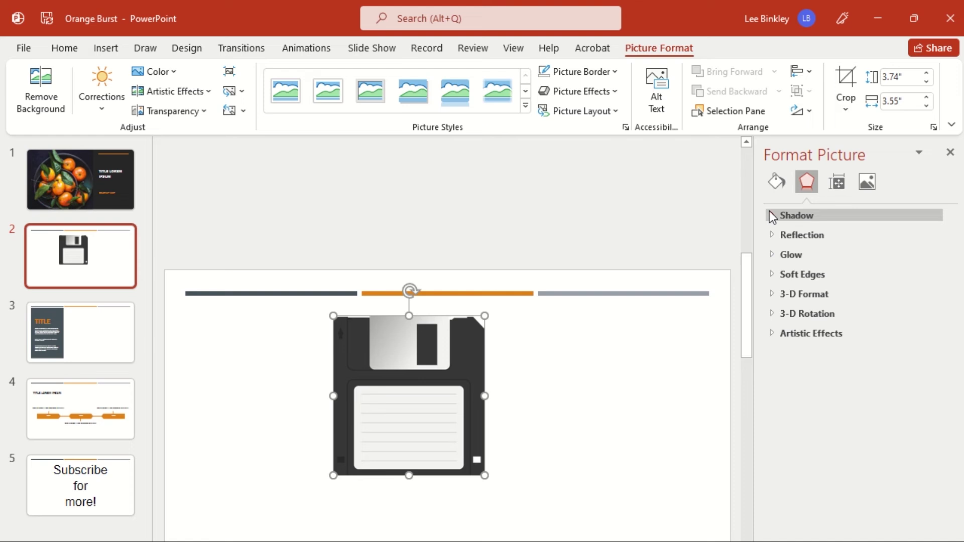
pyautogui.click(868, 181)
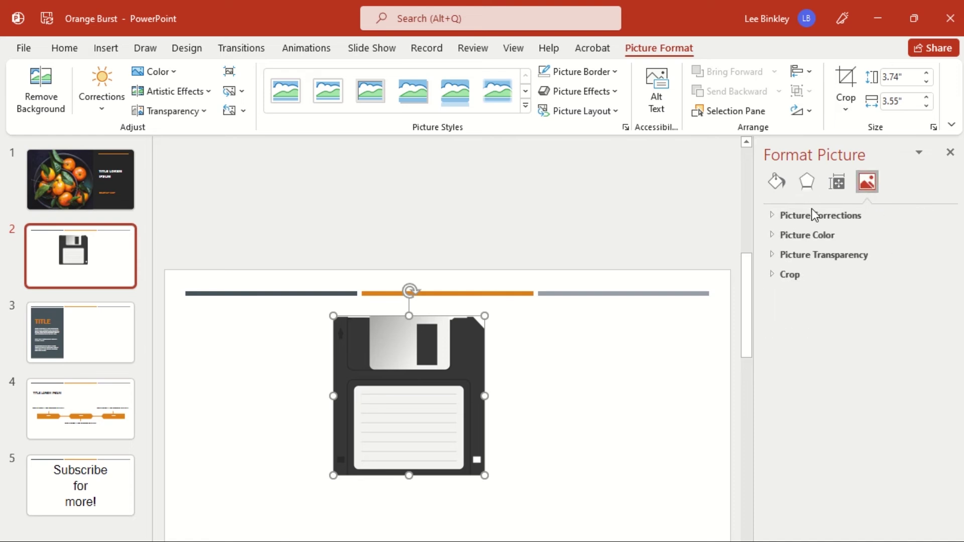
pyautogui.click(950, 152)
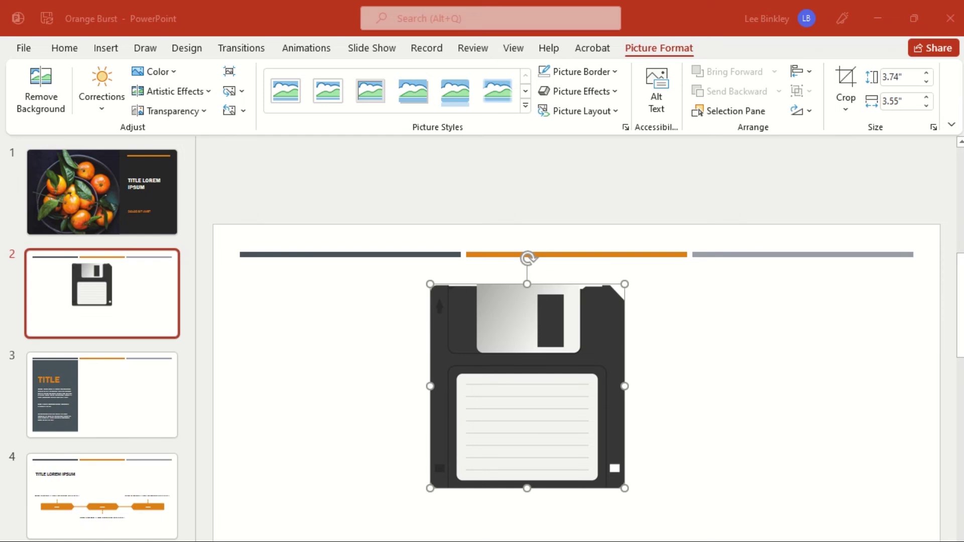
# Go to slide 3 and open Stock Images from its content placeholder
pyautogui.click(117, 51)
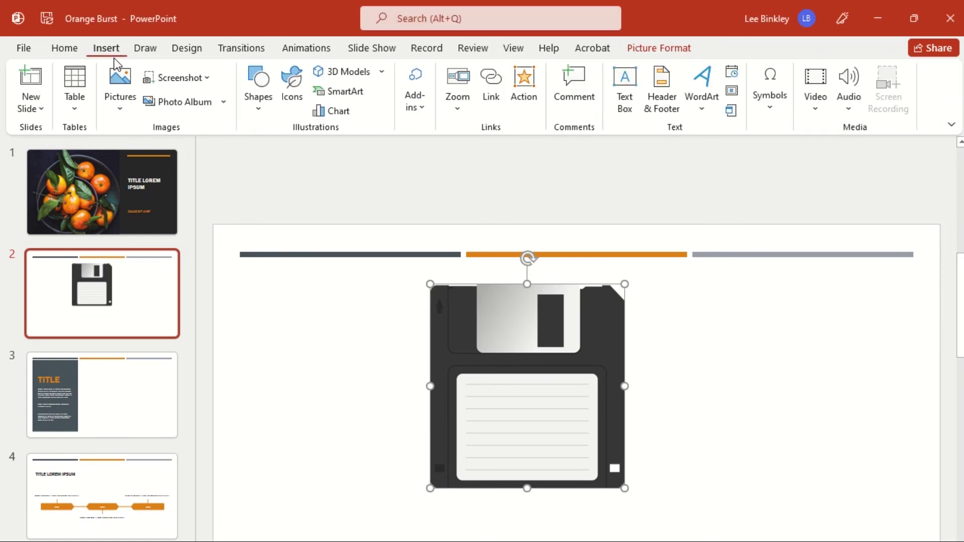
pyautogui.click(131, 108)
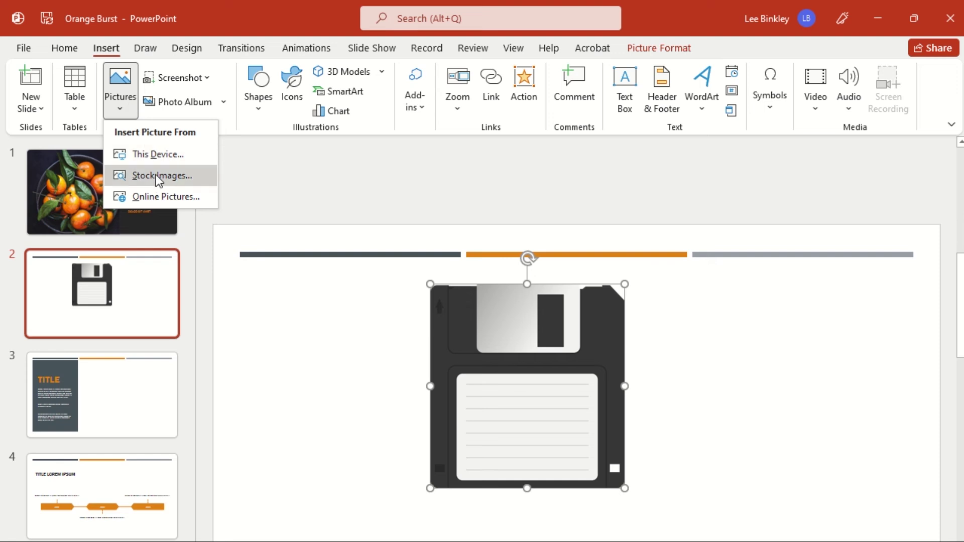
pyautogui.click(130, 390)
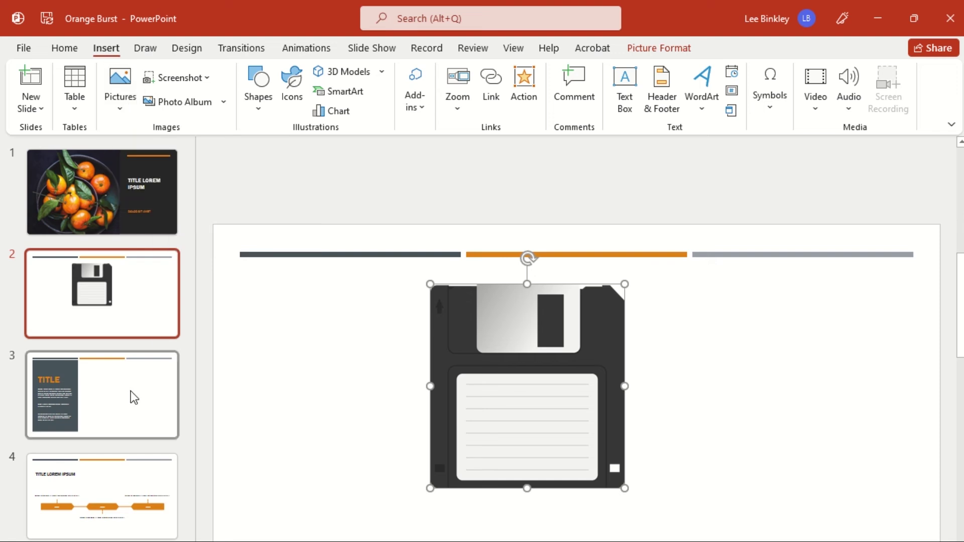
pyautogui.click(130, 390)
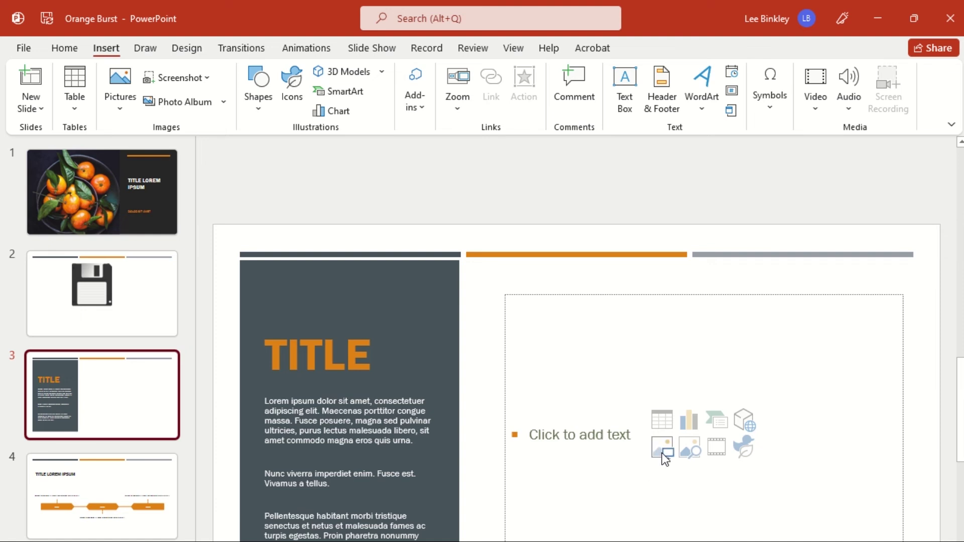
pyautogui.click(690, 449)
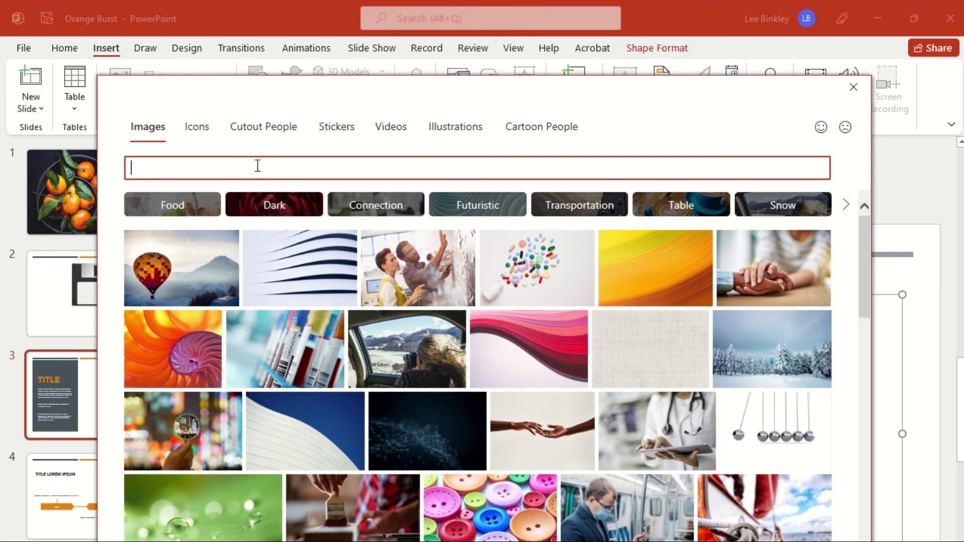
# Search stock images for 'book' and insert the stacked-papers photo on slide 3
pyautogui.write('book')
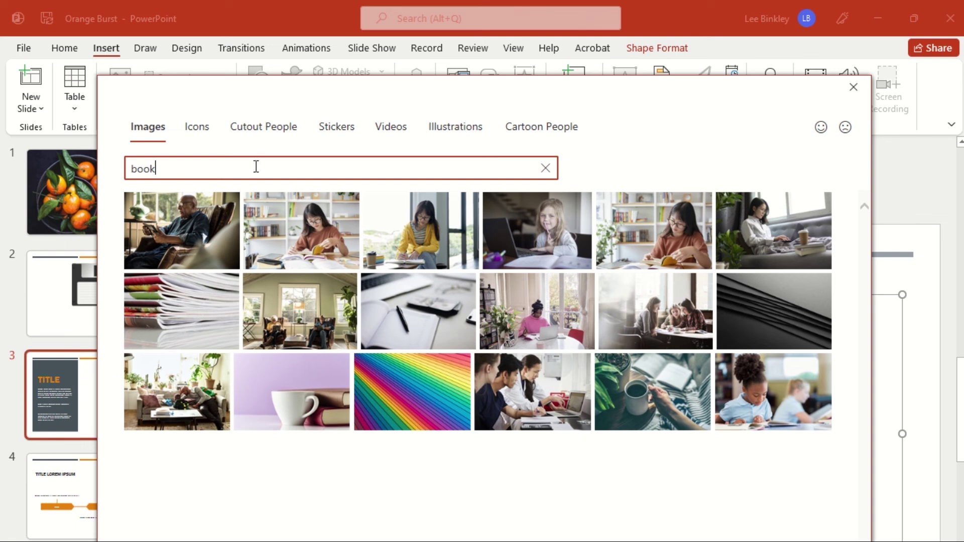
pyautogui.click(183, 301)
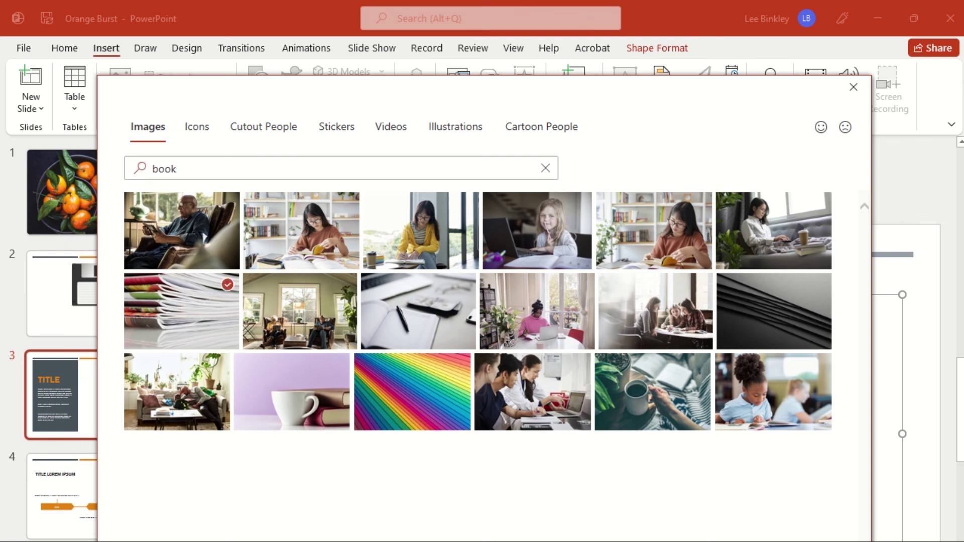
pyautogui.click(637, 507)
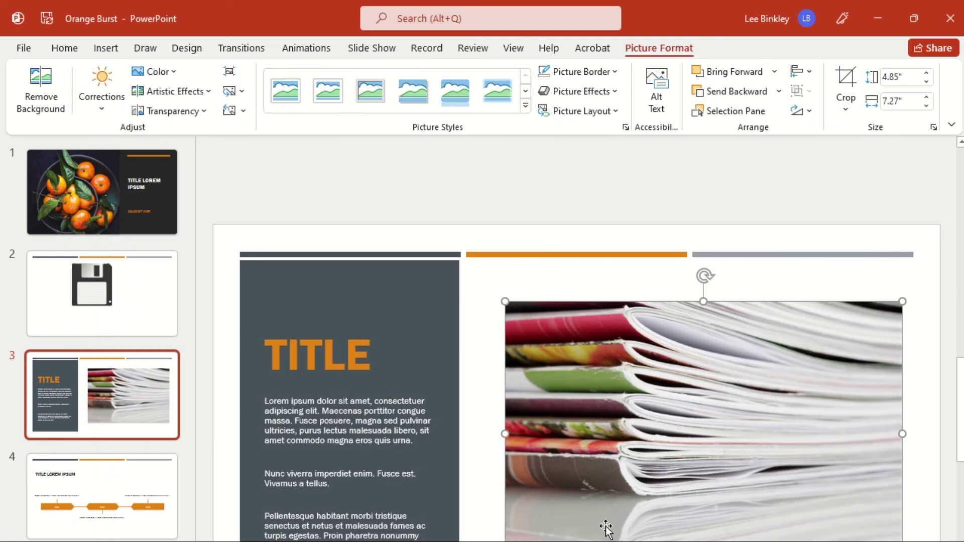
# Shrink the stacked-papers photo to about 3.8" x 5.7" and shift it left beside the title panel
pyautogui.moveTo(505, 541); pyautogui.dragTo(586, 510)
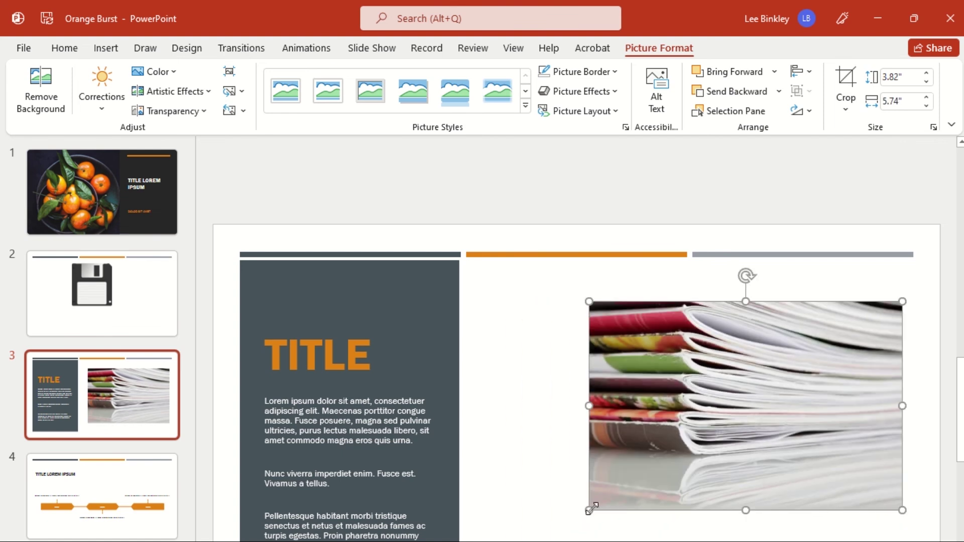
pyautogui.moveTo(741, 422); pyautogui.dragTo(686, 422)
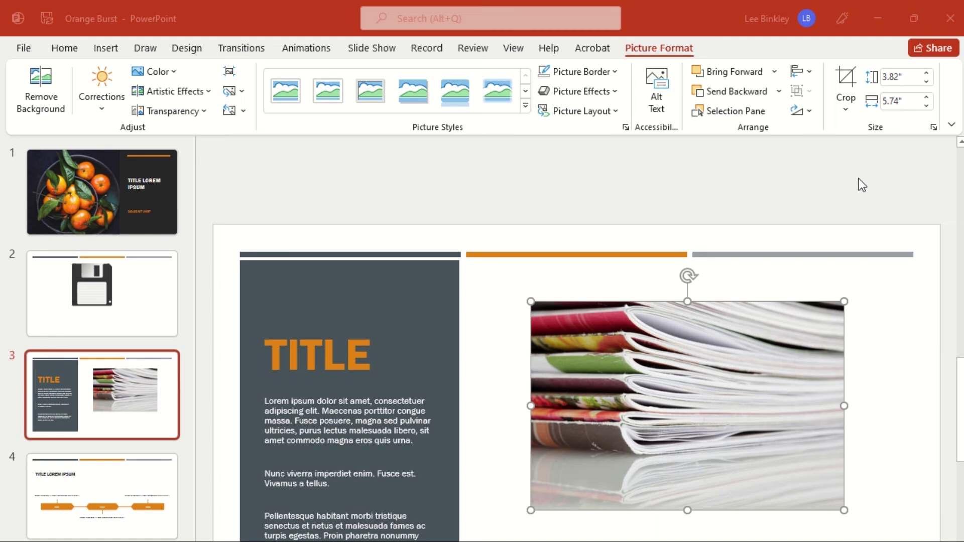
# Add a Blank layout slide 4 after slide 3 and open the Pictures source list
pyautogui.click(106, 48)
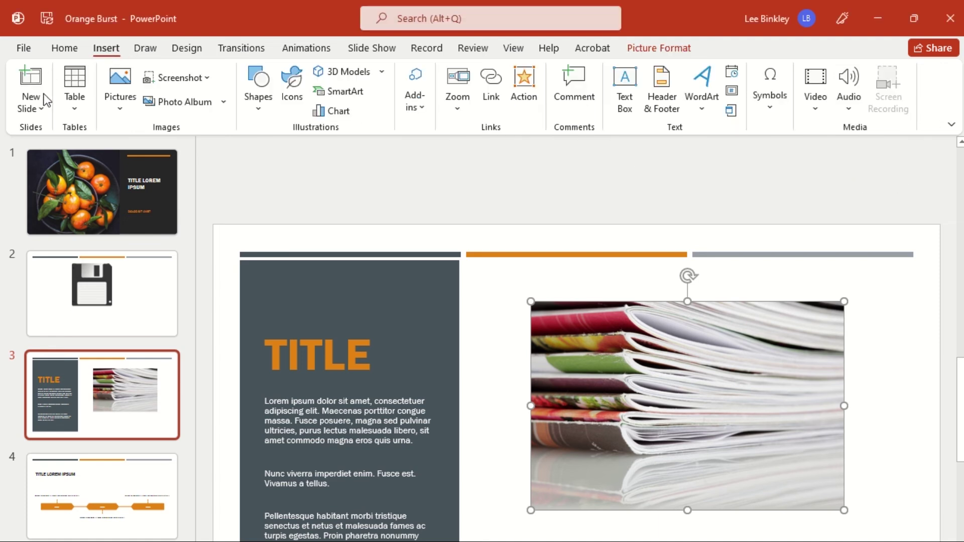
pyautogui.click(23, 116)
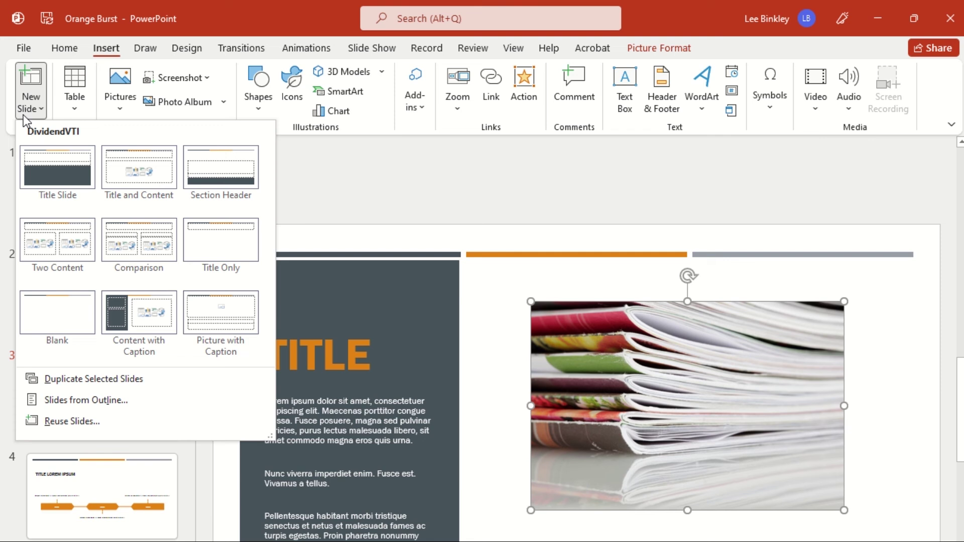
pyautogui.click(74, 318)
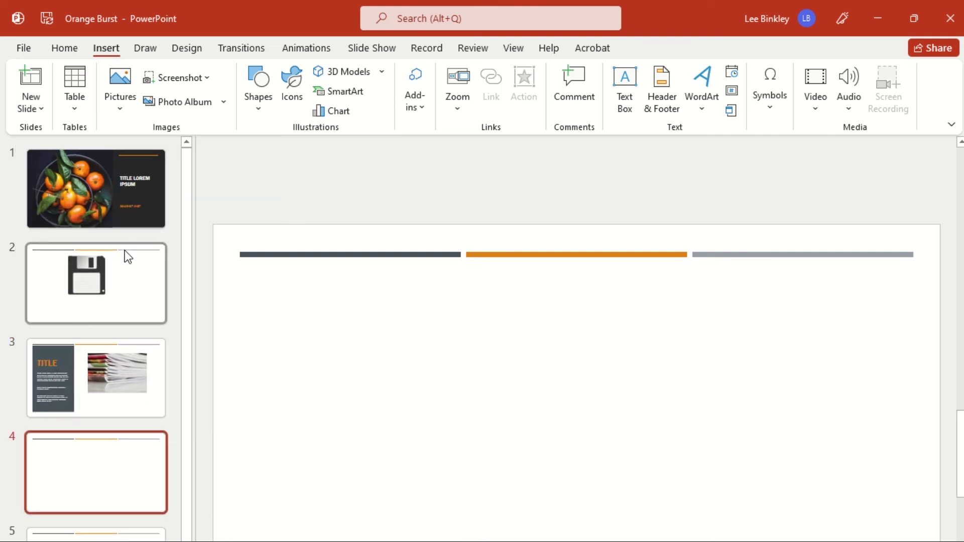
pyautogui.click(119, 101)
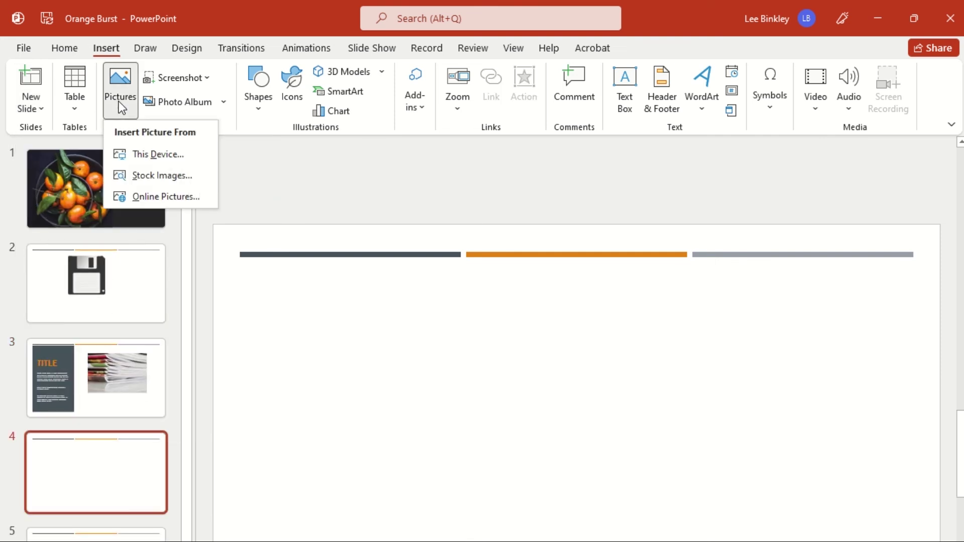
# Insert the sunny beach-with-waves photo from Online Pictures' Beach category onto slide 4
pyautogui.click(155, 197)
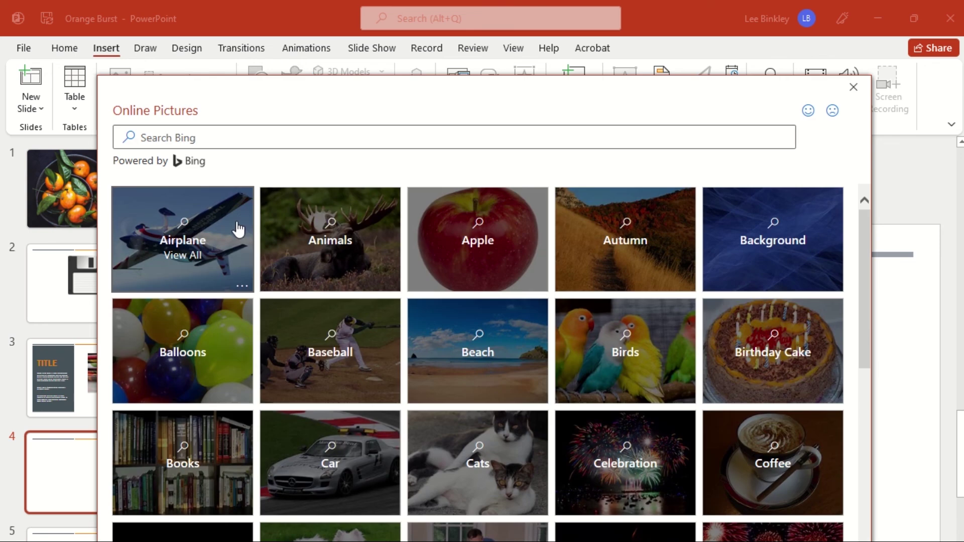
pyautogui.moveTo(477, 239)
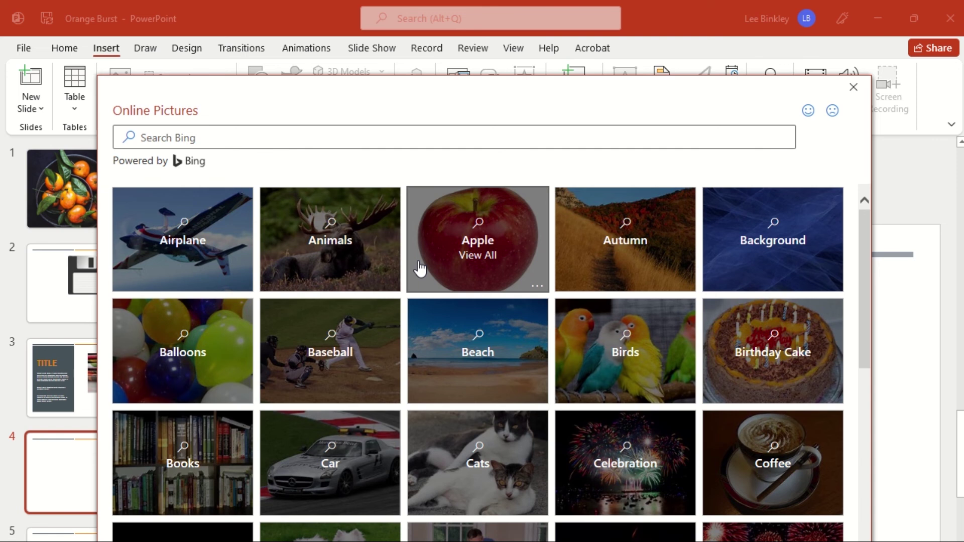
pyautogui.click(462, 347)
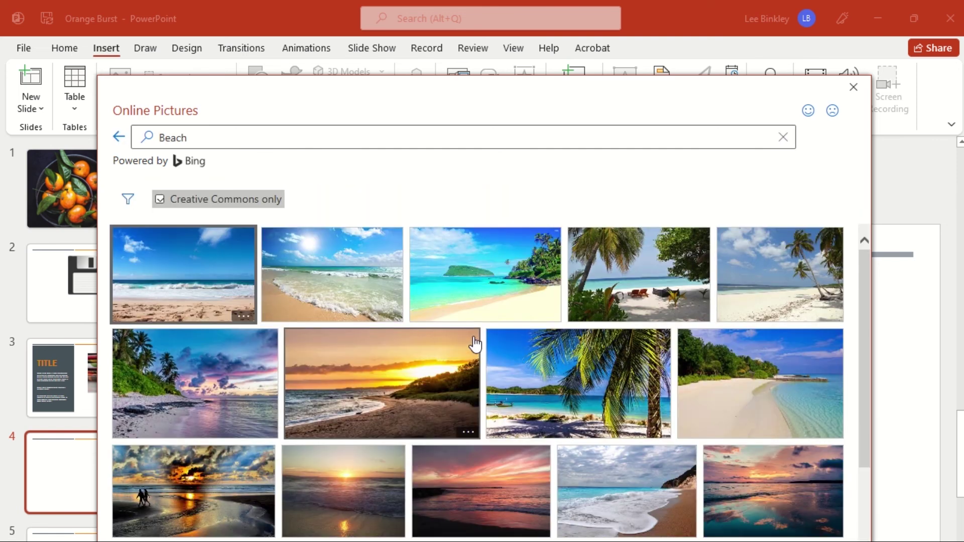
pyautogui.click(355, 272)
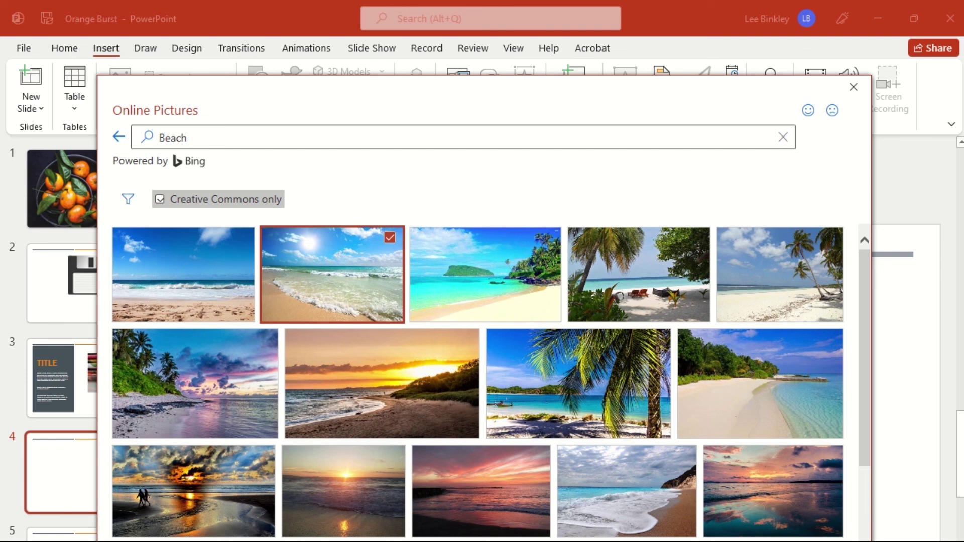
pyautogui.press('Return')
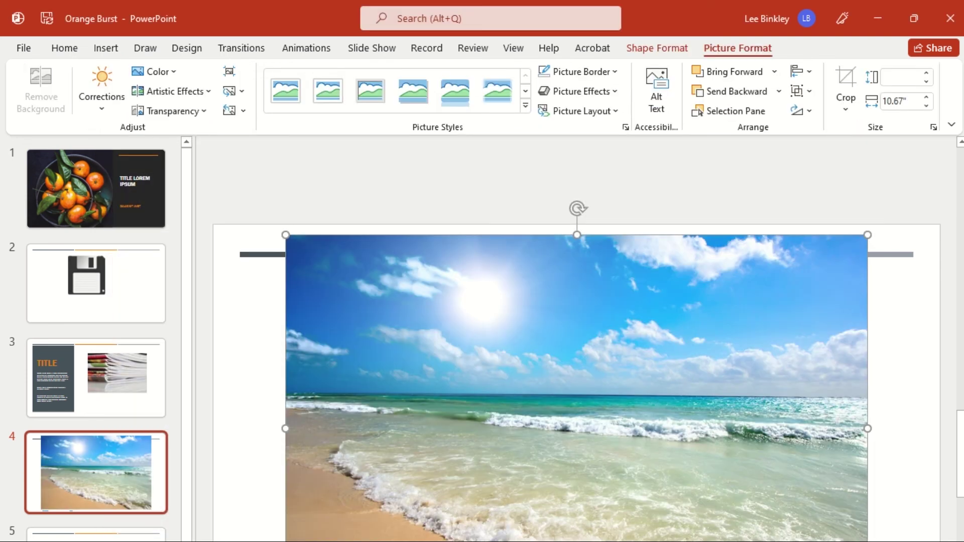
# Shrink the beach photo, centre it with its caption under the coloured bars, then go to slide 5
pyautogui.moveTo(285, 234); pyautogui.dragTo(544, 391)
pyautogui.moveTo(679, 461)
pyautogui.mouseDown()
pyautogui.moveTo(583, 350)
pyautogui.moveTo(564, 349)
pyautogui.mouseUp()
pyautogui.click(554, 350)
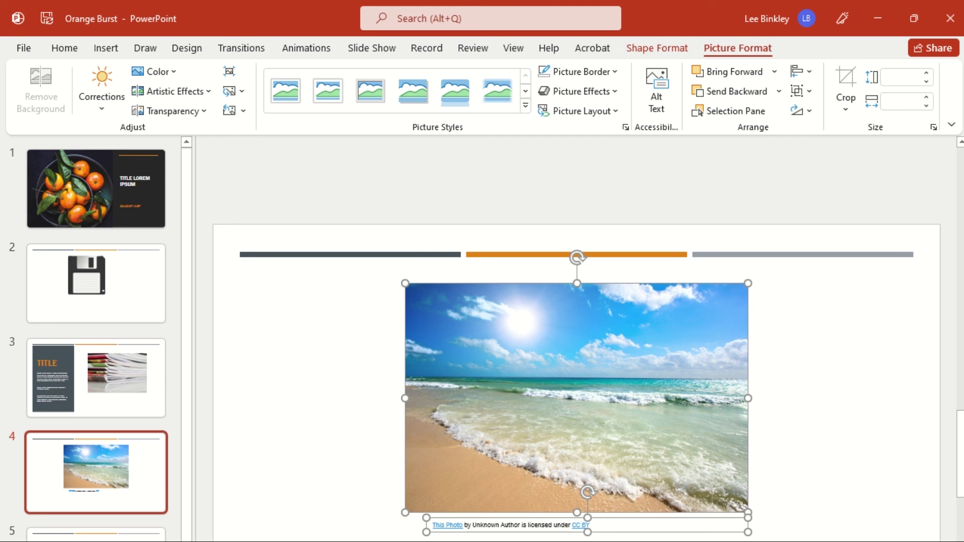
pyautogui.press('Down')
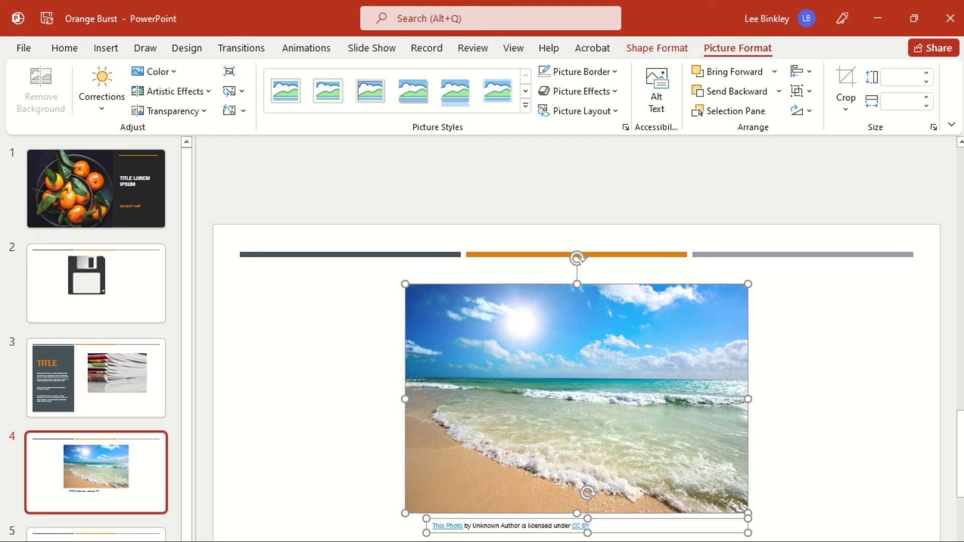
pyautogui.press('Down')
pyautogui.press('Escape')
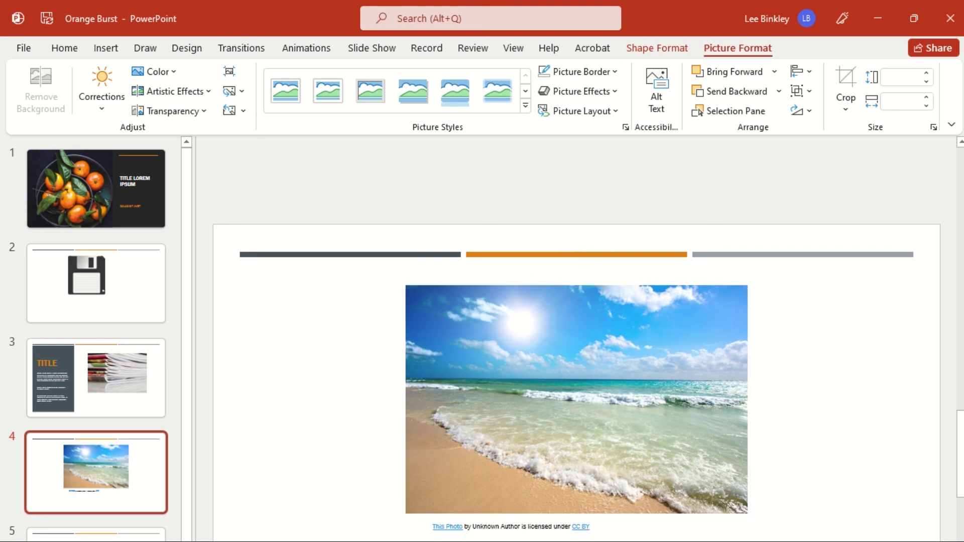
pyautogui.press('pagedown')
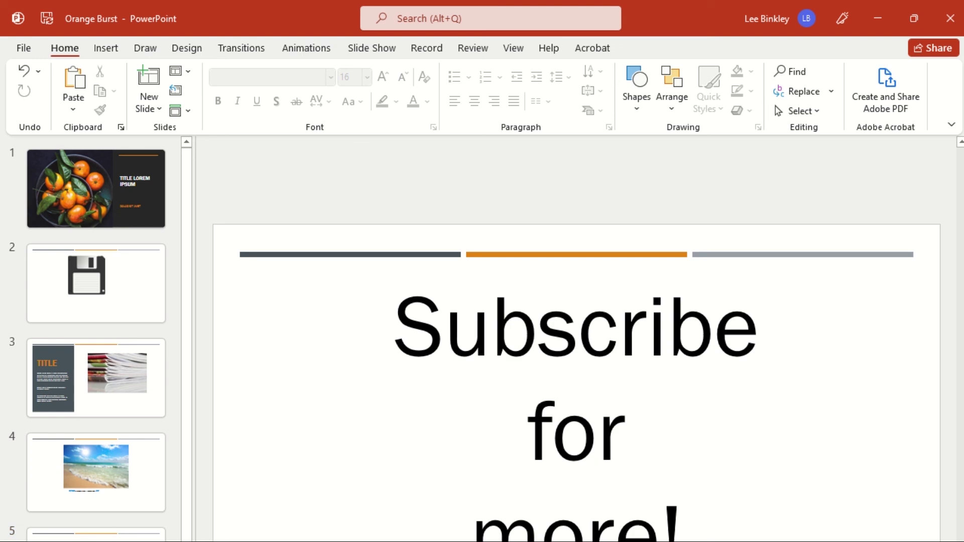